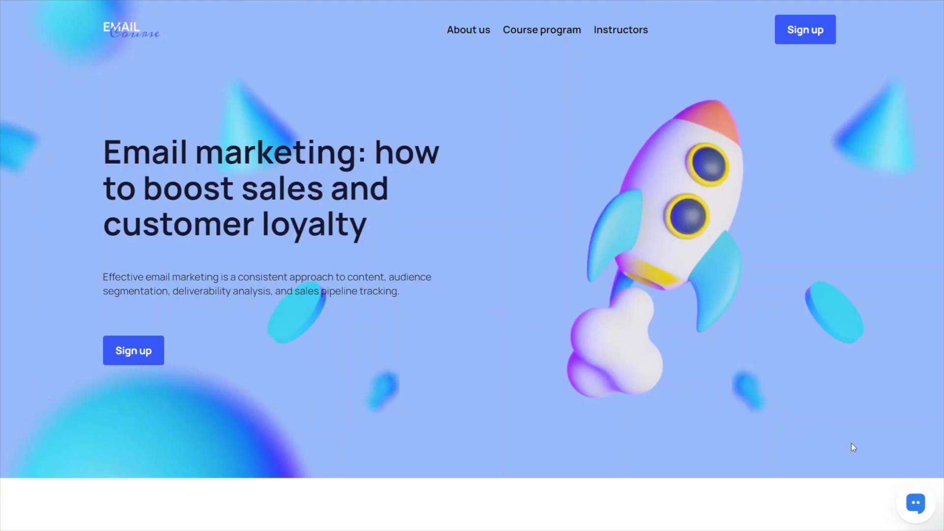
Step: Send 'Hello! I want to know more about the course' through the website's live chat
left_click(914, 501)
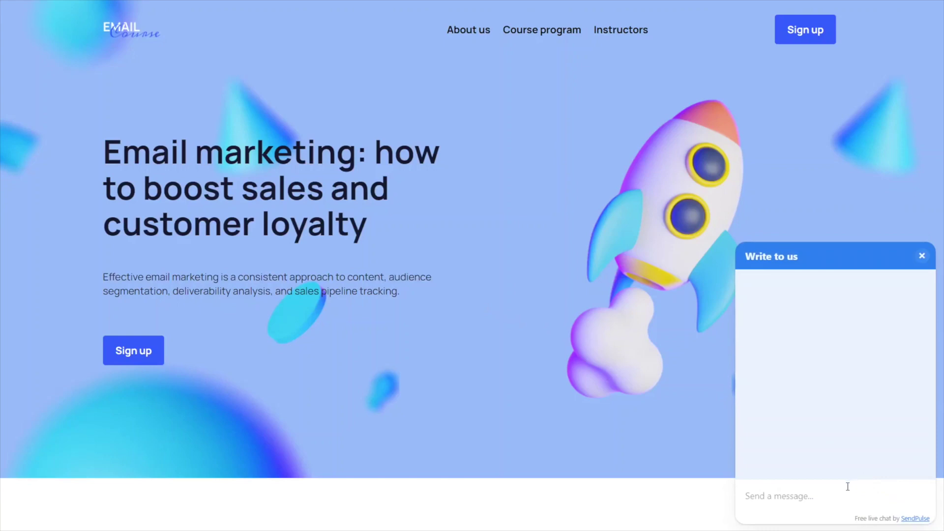
type("Hello! I want to know more about the course")
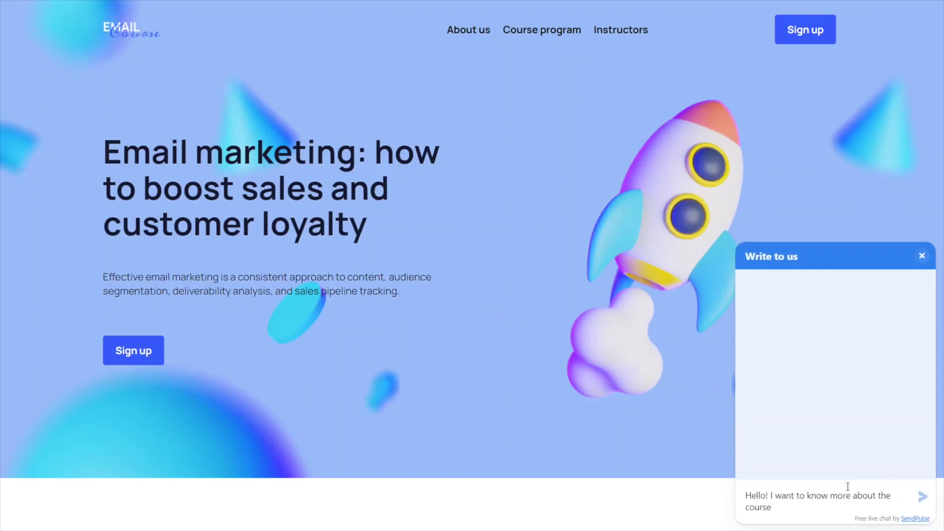
key("Return")
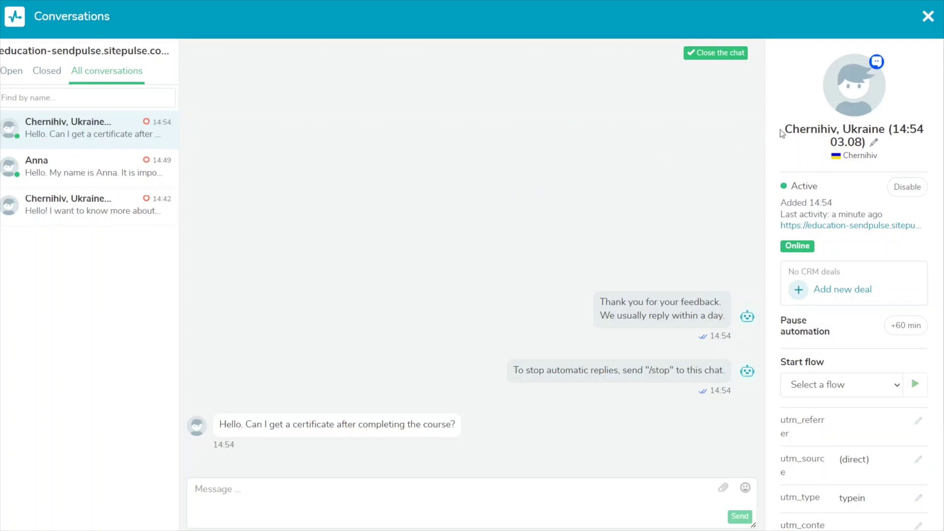
Step: Highlight the location, time and date parts of the visitor's name, then close Conversations
left_click_drag(783, 132, 885, 140)
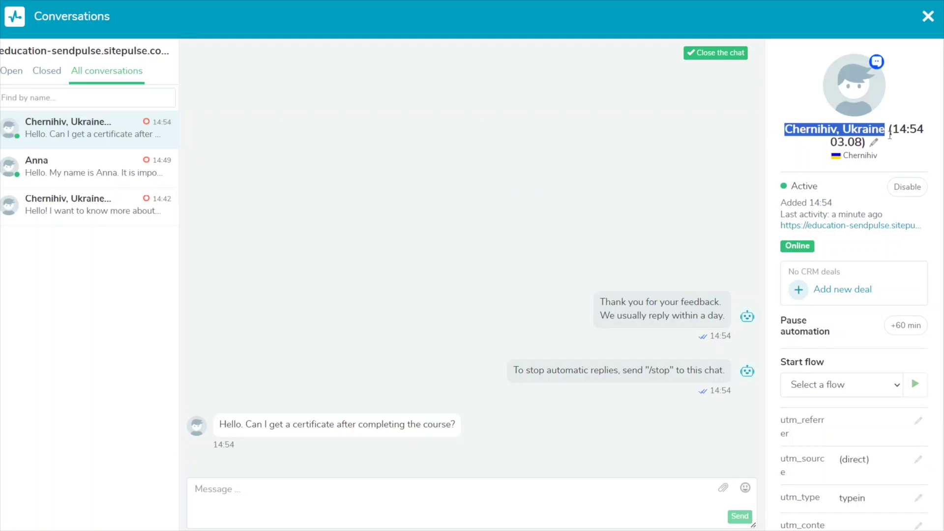
left_click(896, 132)
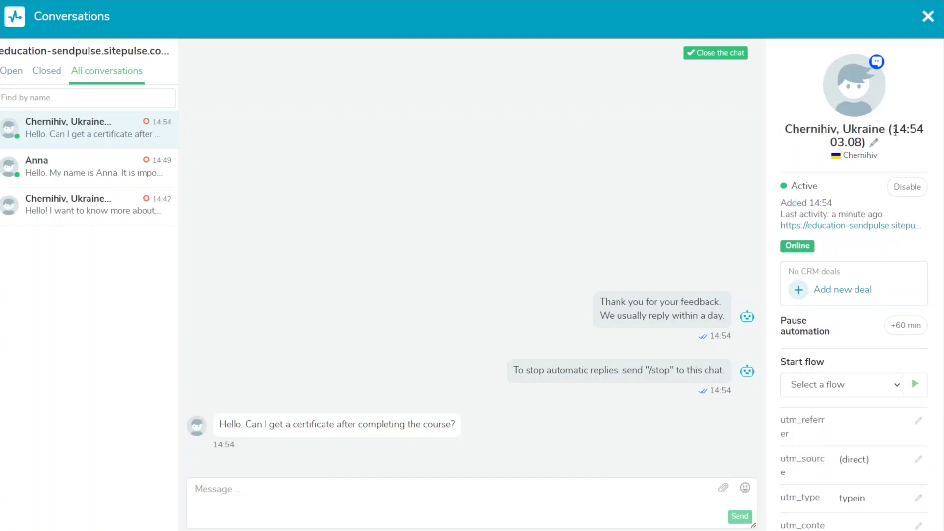
left_click_drag(895, 131, 925, 129)
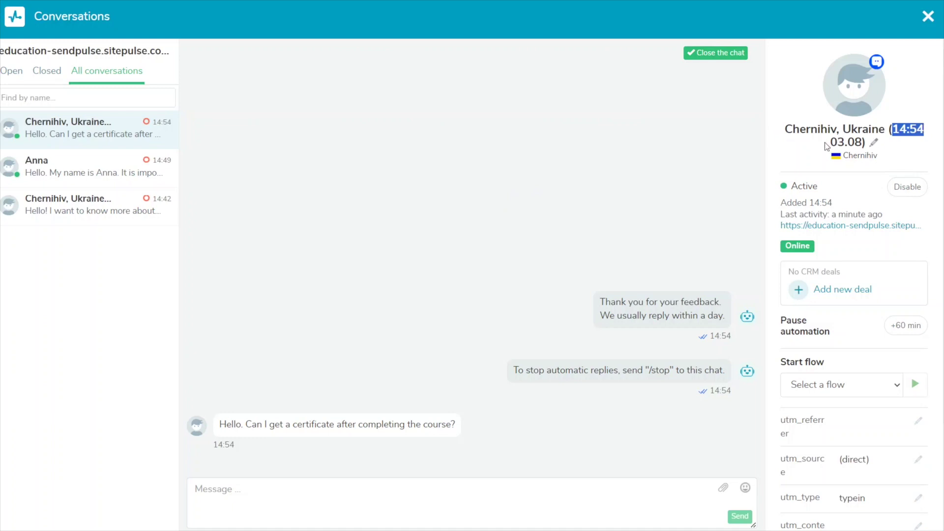
left_click_drag(831, 143, 863, 143)
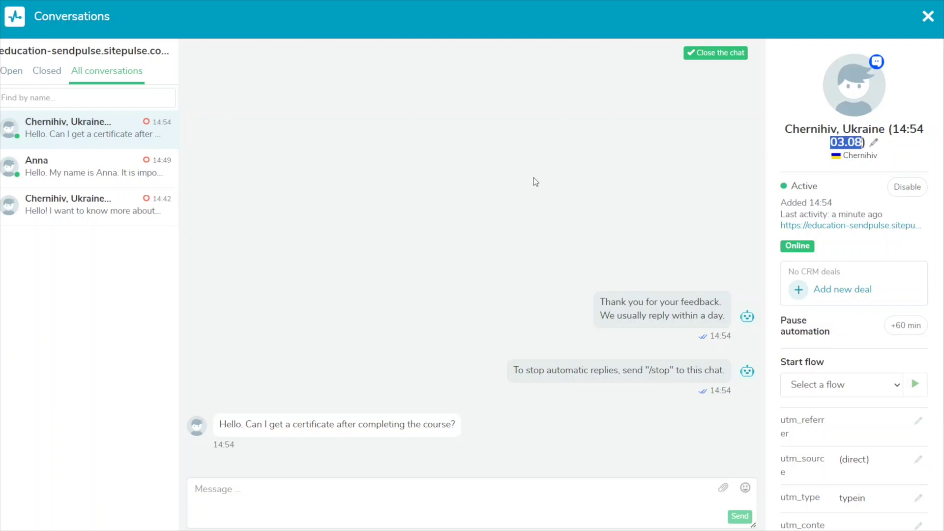
left_click(492, 188)
key("Escape")
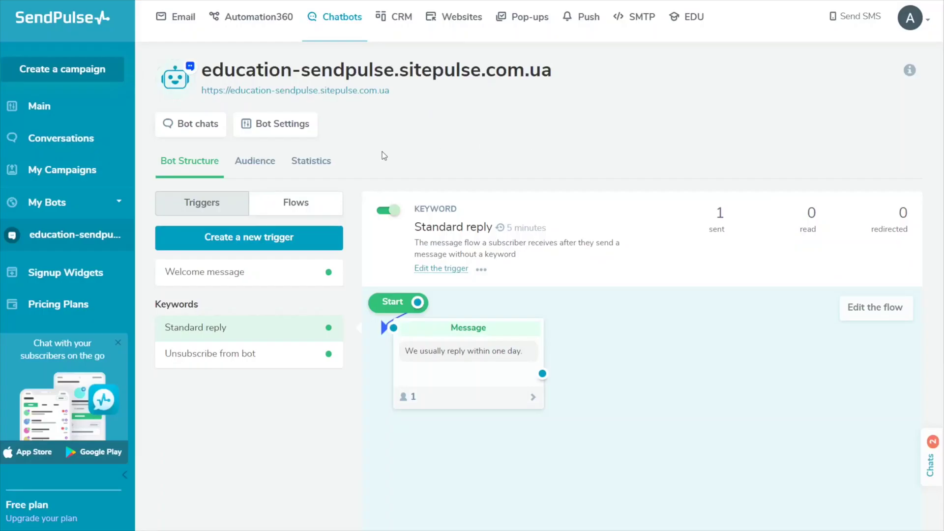
Step: Reopen the full Conversations window via the Audience tab's Chats side panel
left_click(246, 167)
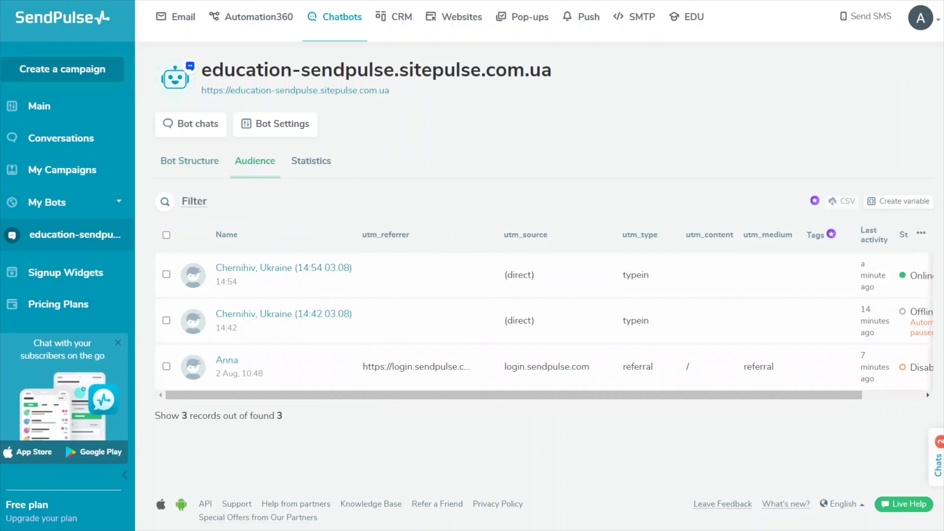
left_click(938, 462)
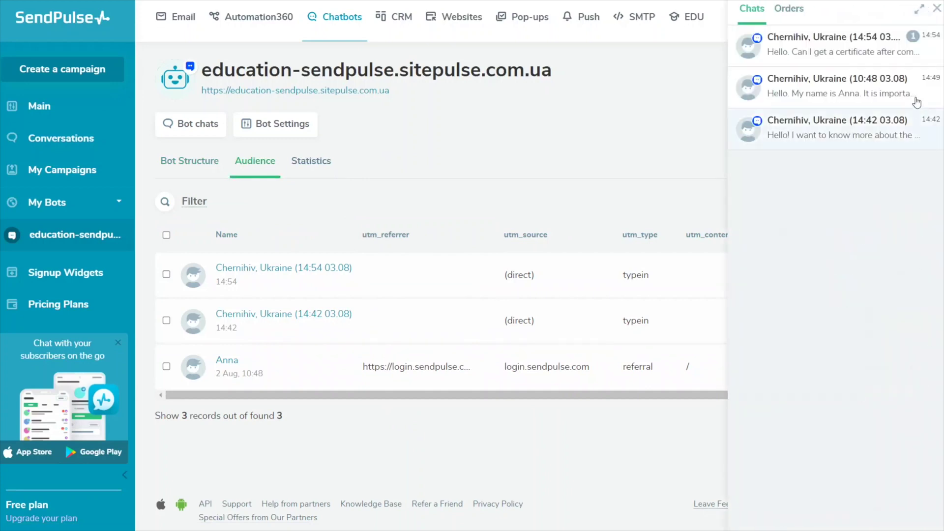
left_click(917, 13)
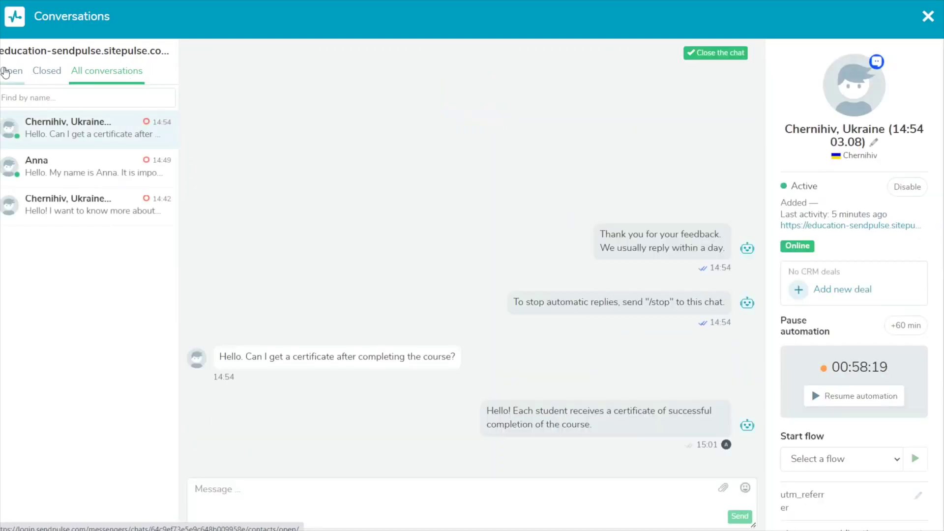
Step: Filter the conversation list by Open, then Closed, then back to All
left_click(6, 71)
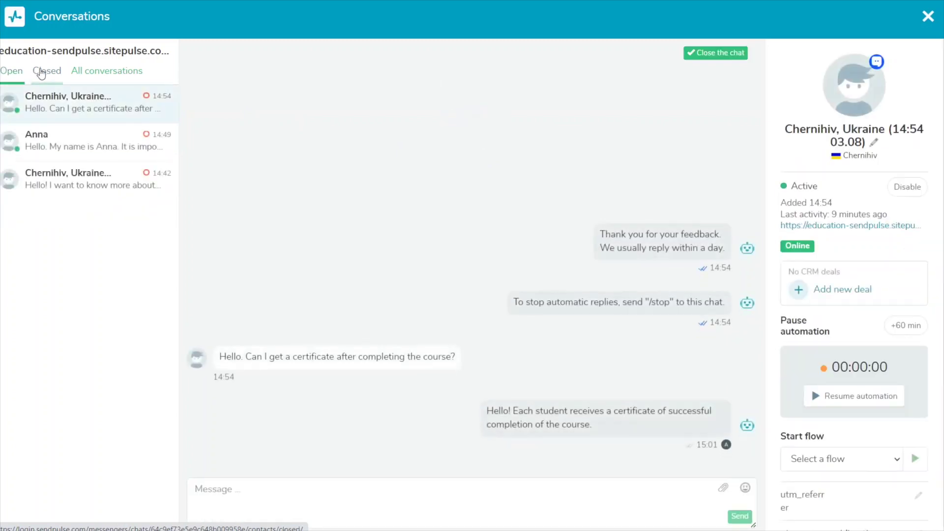
left_click(38, 72)
left_click(91, 76)
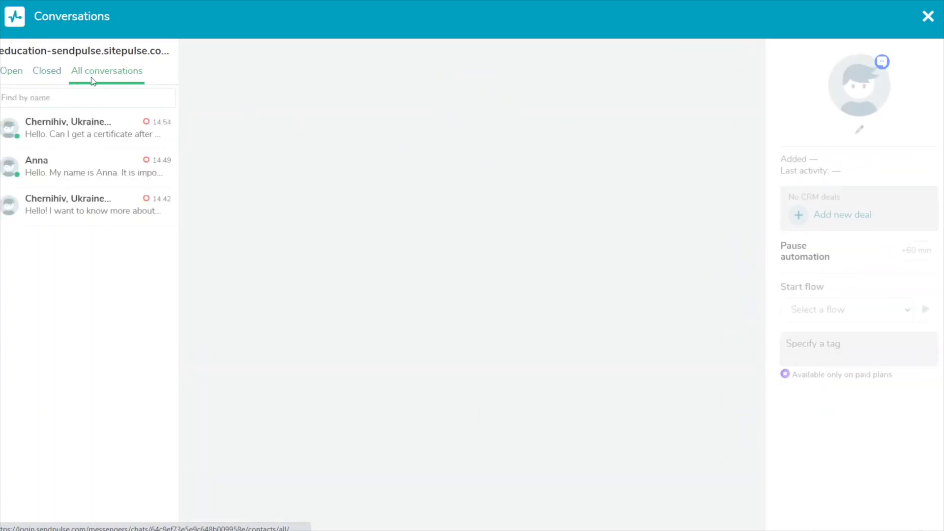
Step: Search chats by a visitor name, then open the earlier 14:42 Chernihiv conversation
left_click(87, 96)
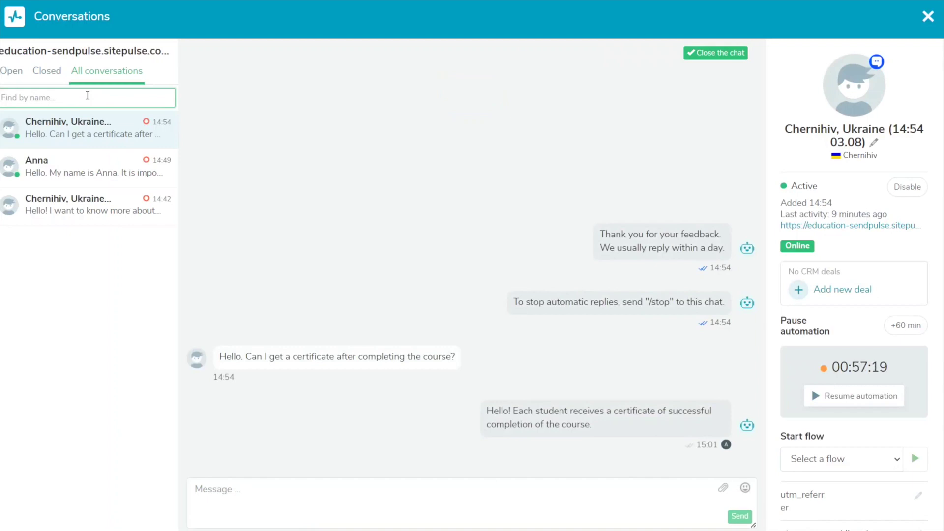
type("Anna")
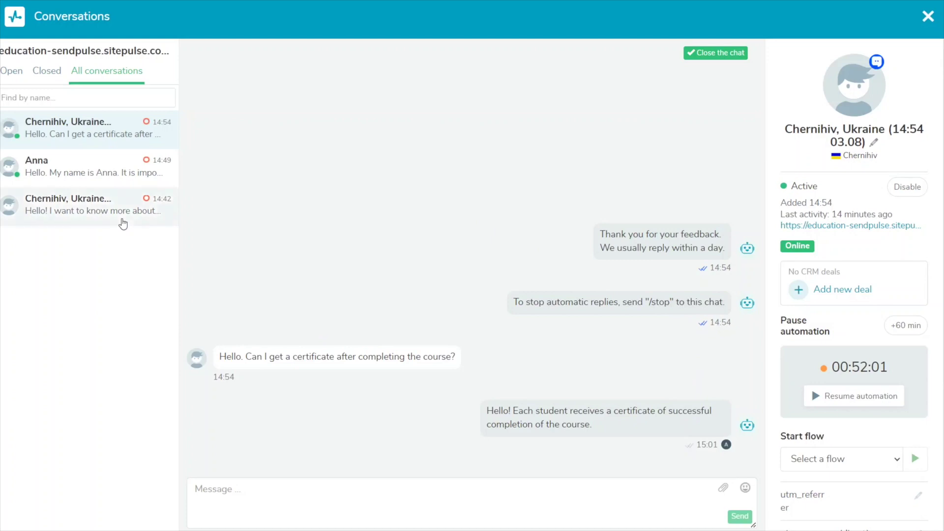
left_click(123, 224)
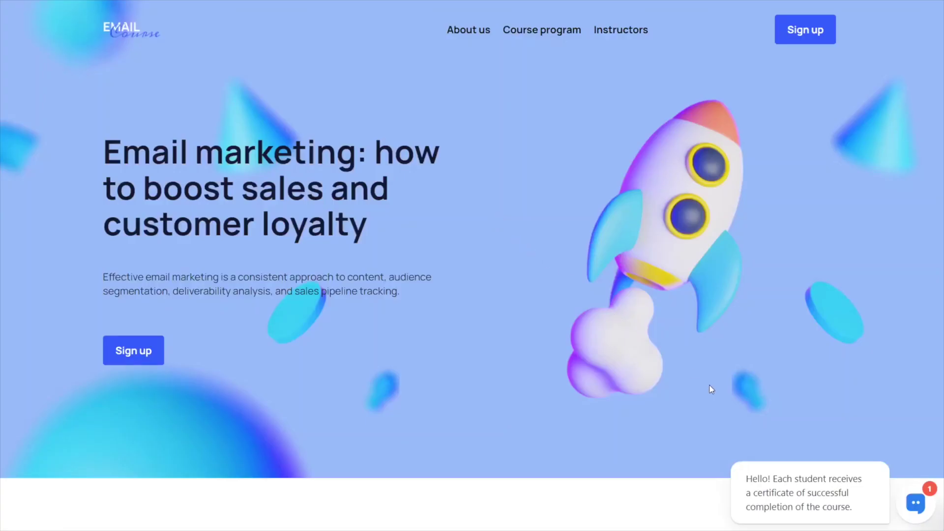
Step: Open the website chat window to read the certificate reply and start responding
mouse_move(817, 483)
left_click(914, 508)
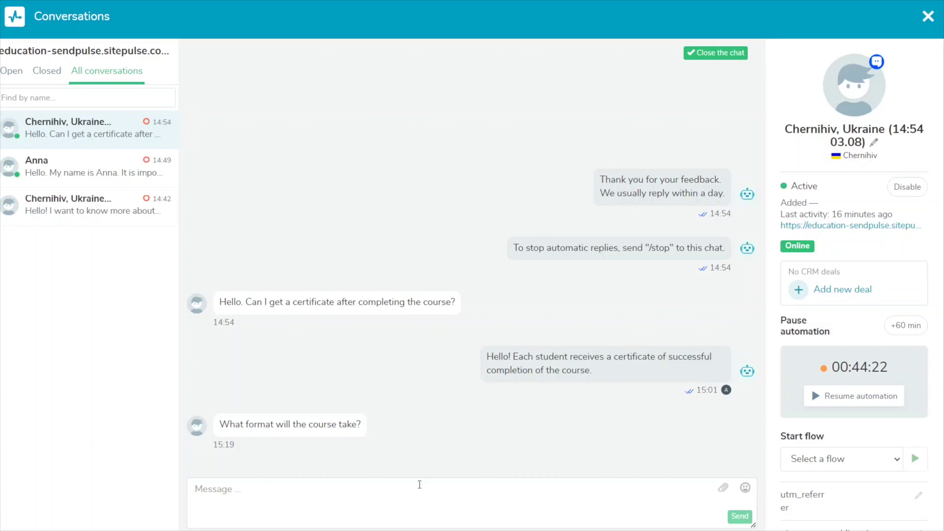
left_click(403, 498)
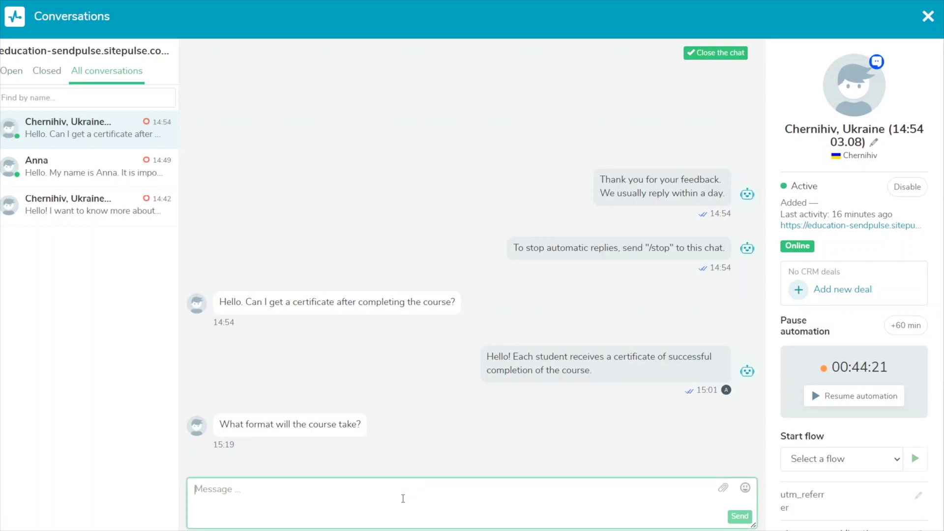
Step: Send the online-broadcast format answer with a grinning smiley, resume automation, then pause it 60 minutes
type("All courses can be watched in the format of an online broadcast. Participants can see the teacher, the presentation, the operation of the tool and can ask questions in the chat.")
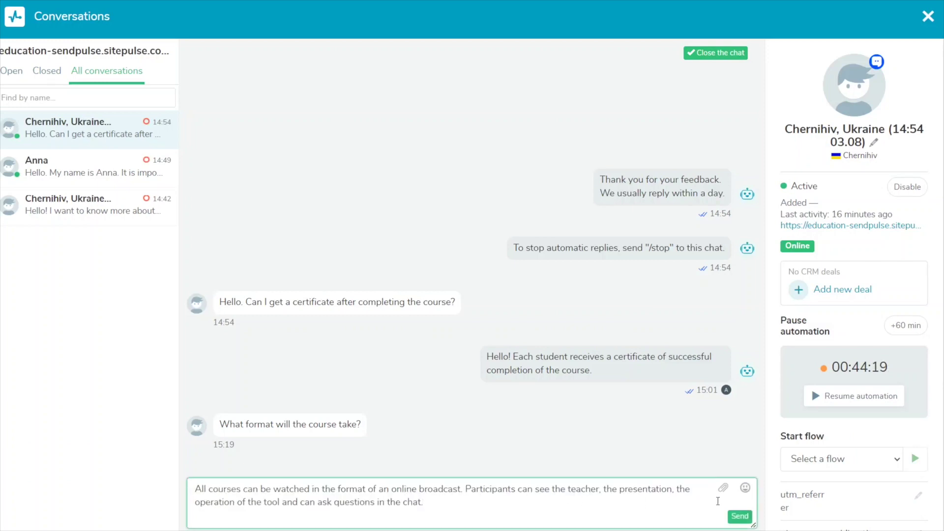
left_click(745, 488)
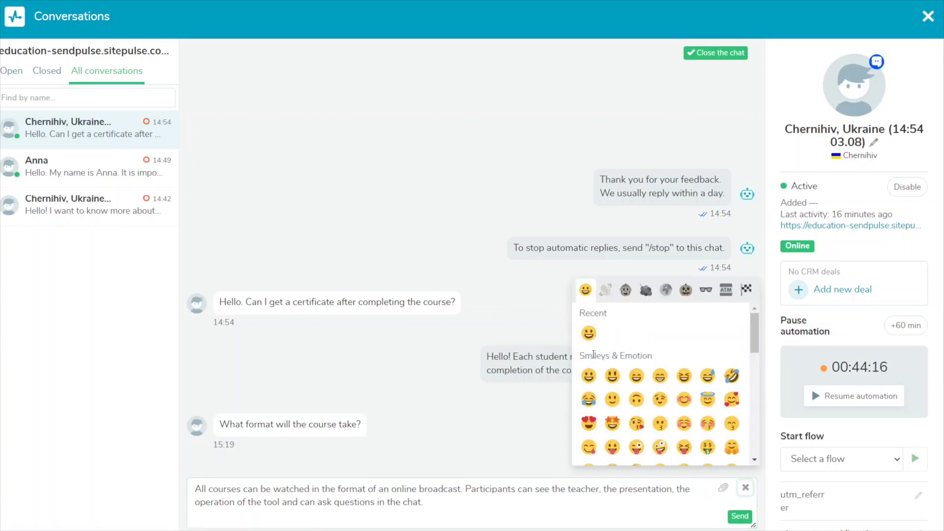
left_click(589, 334)
left_click(739, 517)
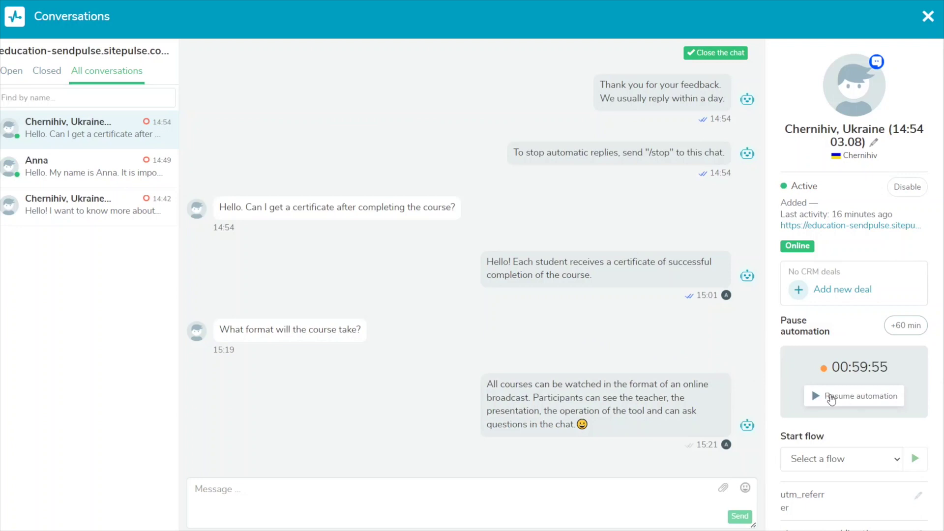
left_click(830, 399)
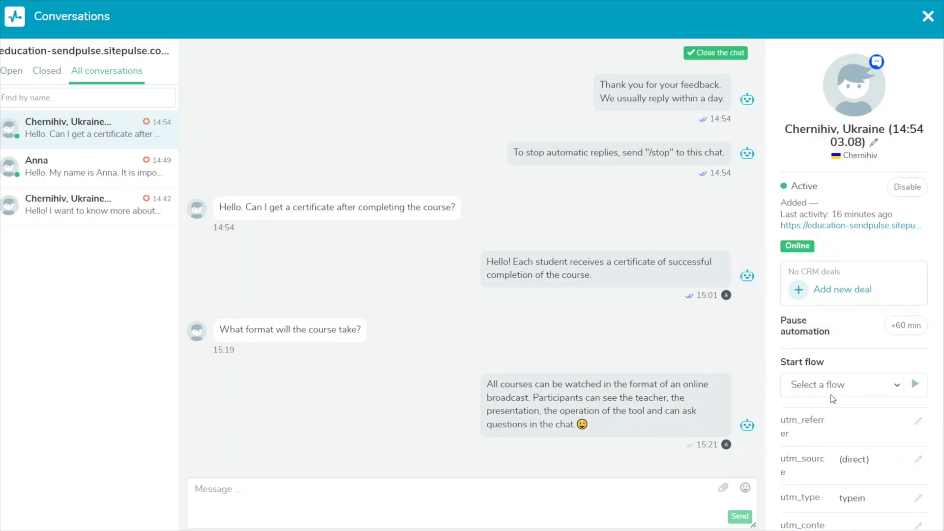
left_click(907, 327)
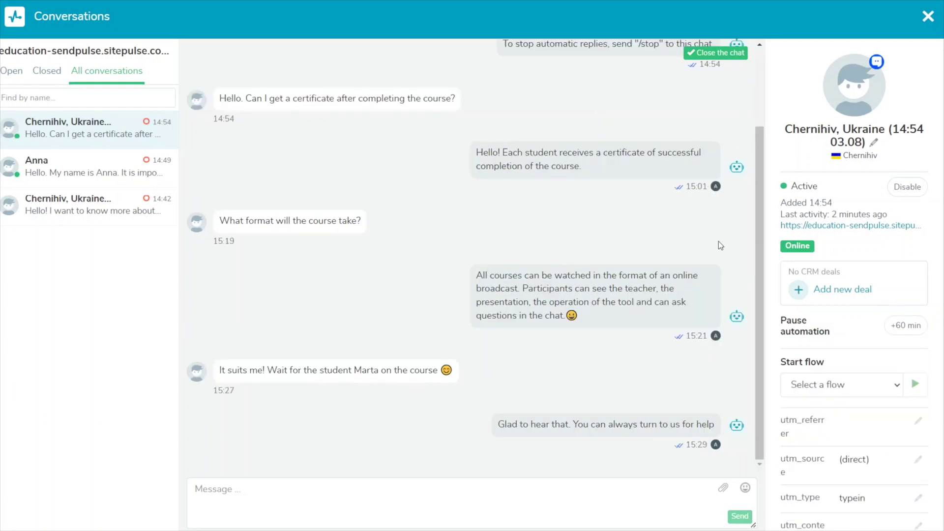
left_click_drag(786, 244, 817, 248)
left_click(149, 206)
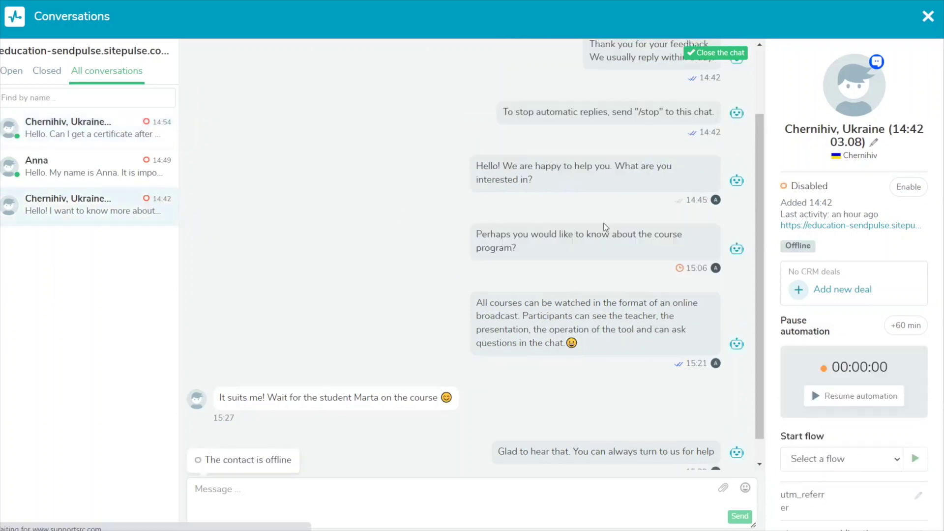
left_click_drag(782, 244, 818, 255)
left_click_drag(780, 214, 929, 225)
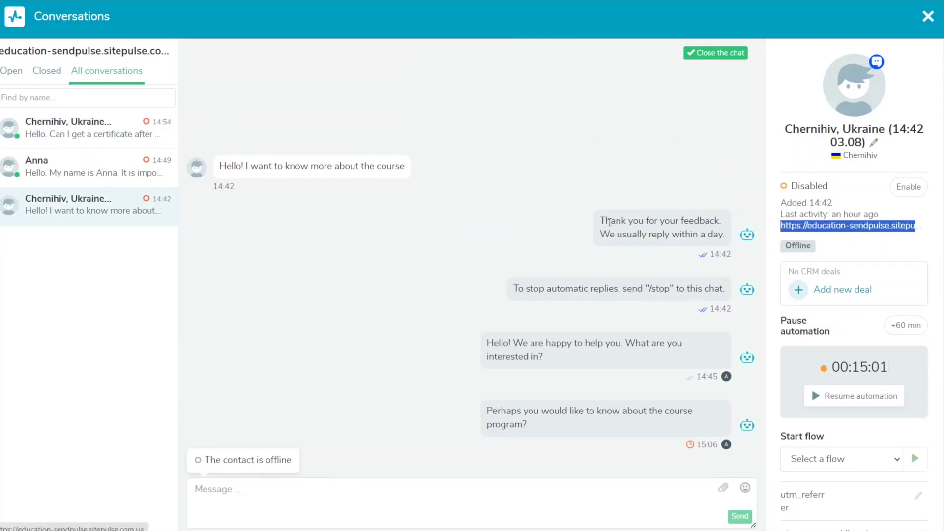
left_click(157, 137)
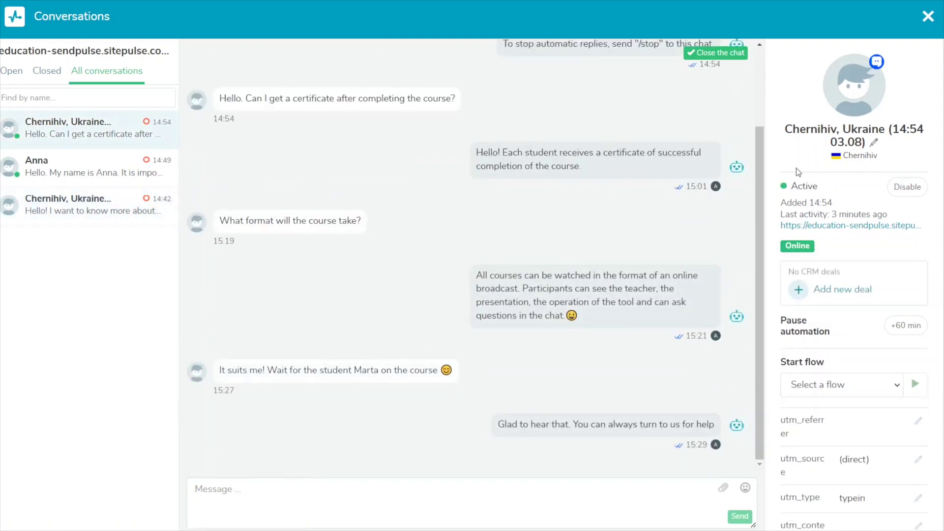
Step: Rename the Chernihiv visitor's contact to the new first name
left_click(873, 143)
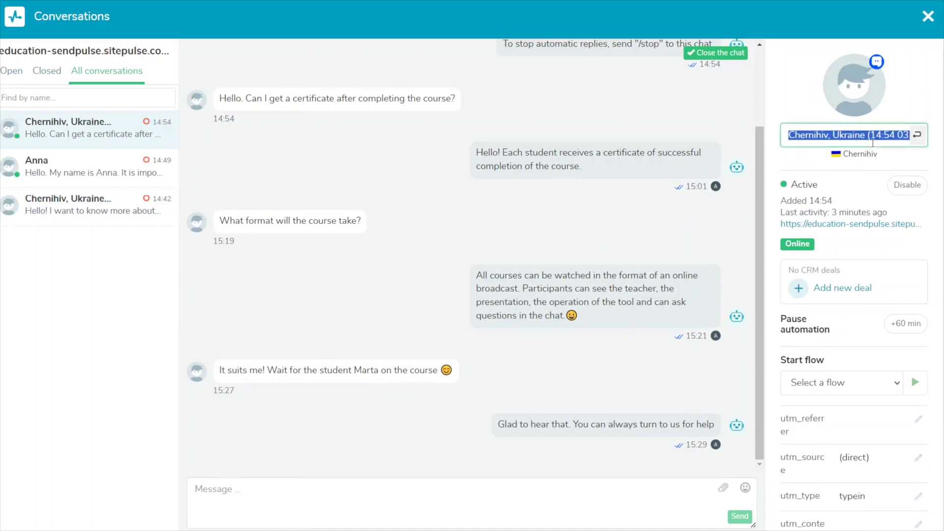
type("Marta")
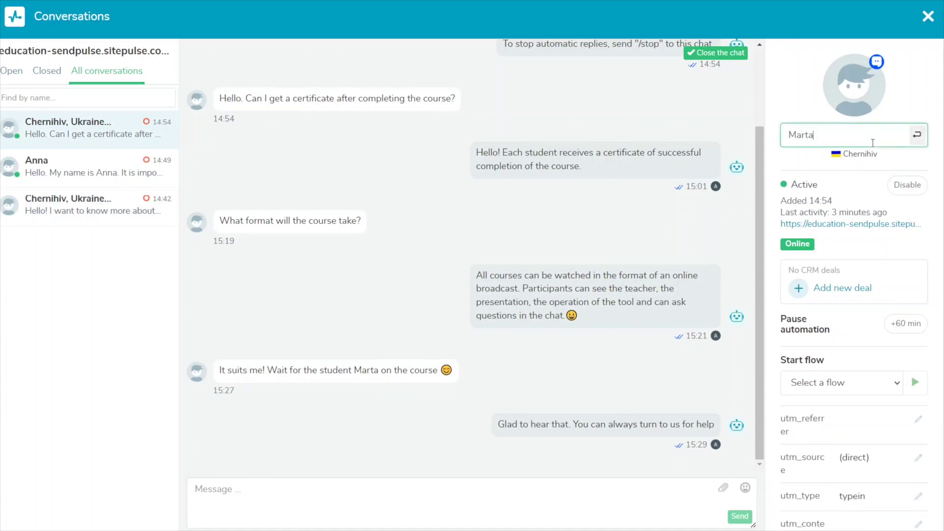
left_click(918, 134)
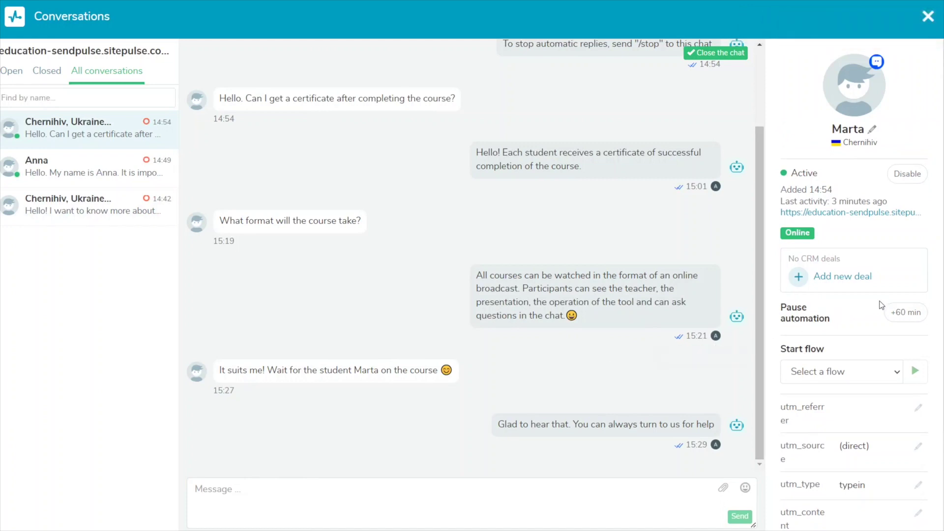
Step: Scroll the contact panel and start adding a new deal for this visitor
scroll(884, 305, "down", 3)
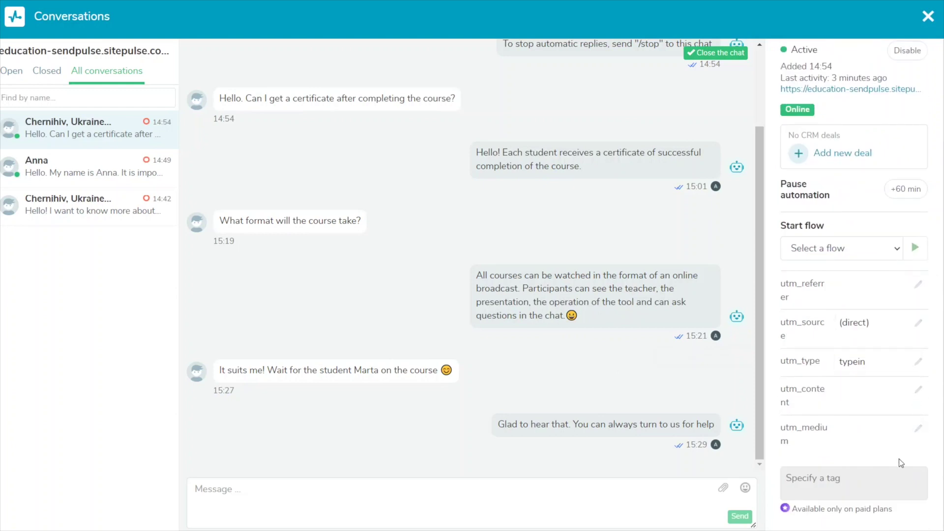
scroll(852, 458, "up", 3)
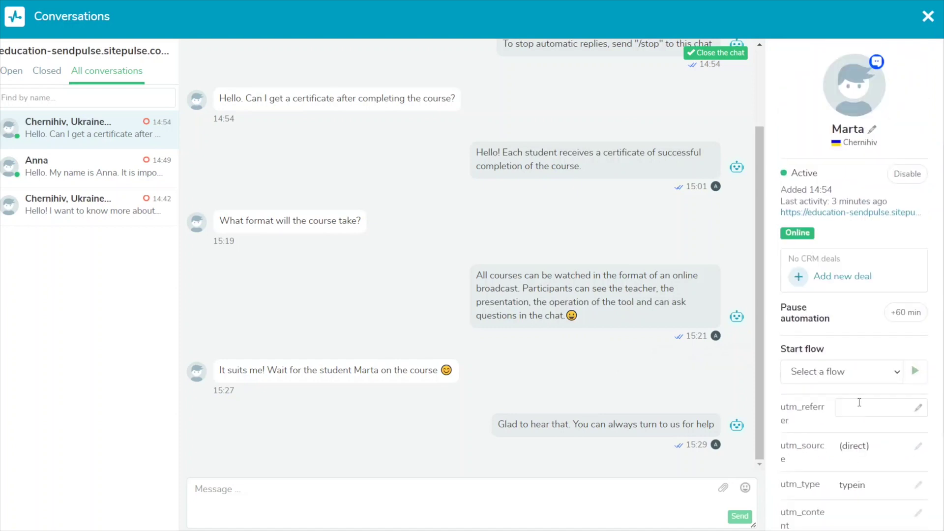
left_click(798, 280)
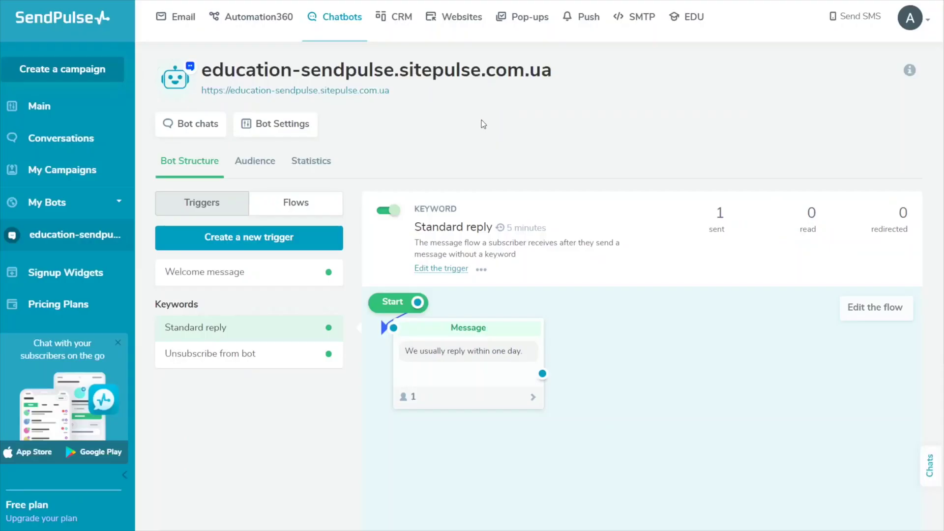
Step: Check the bot's integrations, then add a keyword trigger for messages containing 'Certificates'
left_click(308, 127)
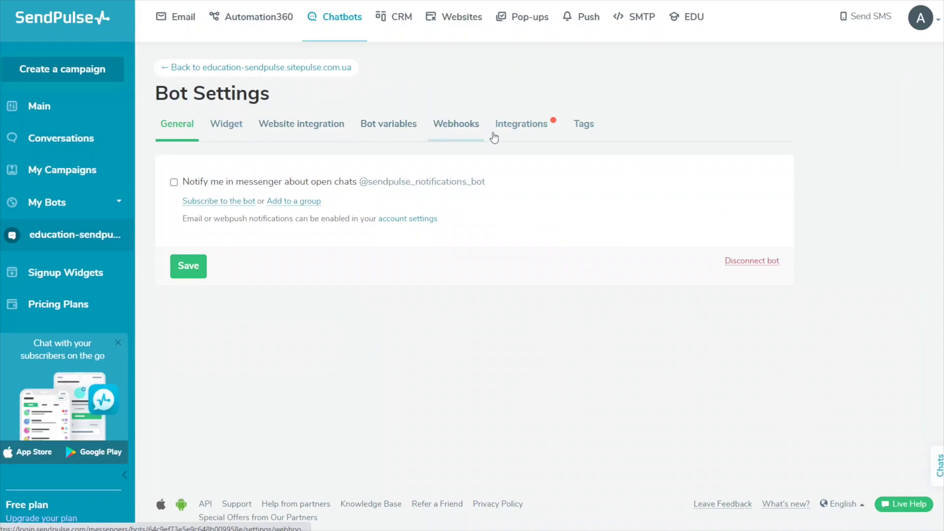
left_click(517, 133)
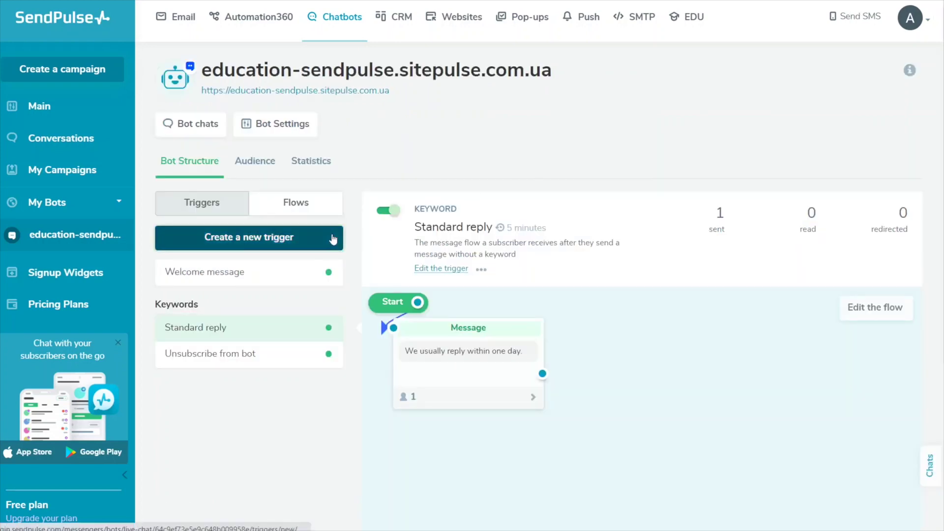
left_click(333, 237)
type("Certificates")
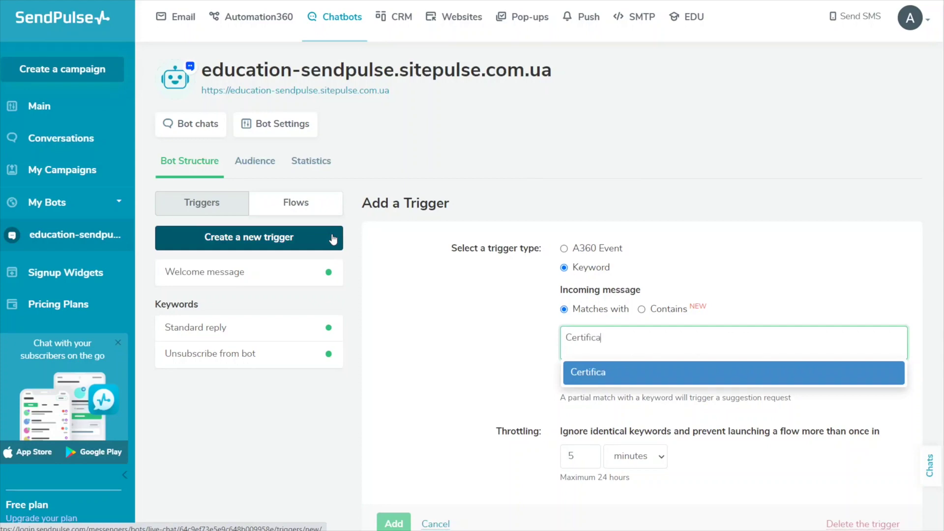
left_click(642, 309)
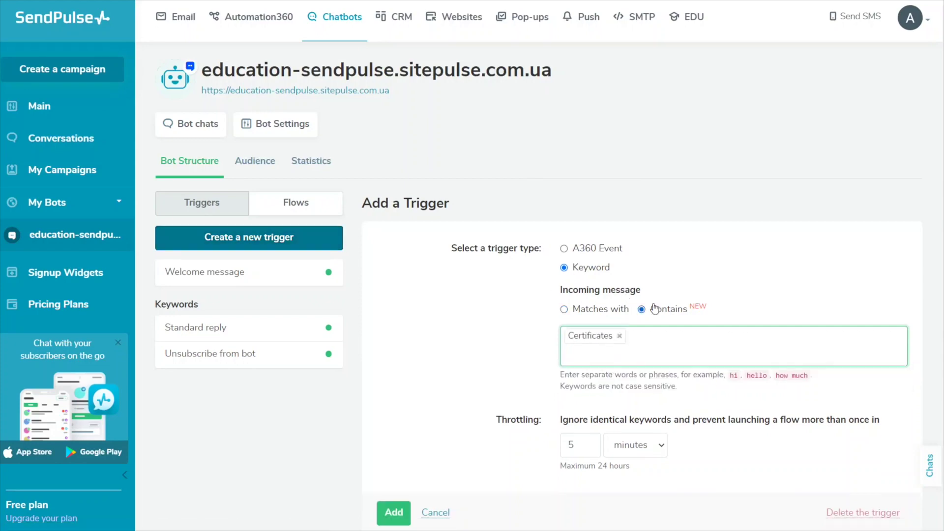
left_click(394, 524)
left_click(576, 335)
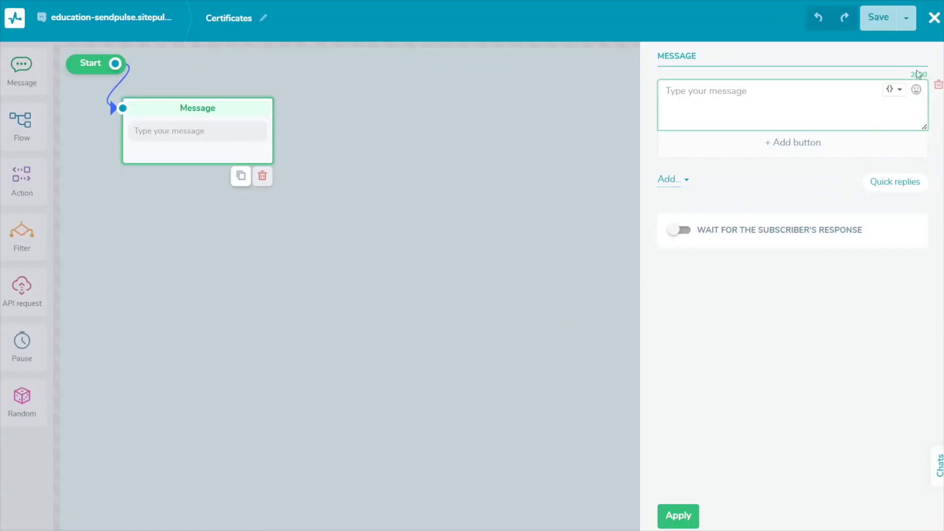
Step: Write the first message '{{first_name}}, thanks for the request!' using the first_name variable
left_click(891, 89)
left_click(852, 158)
type(", t")
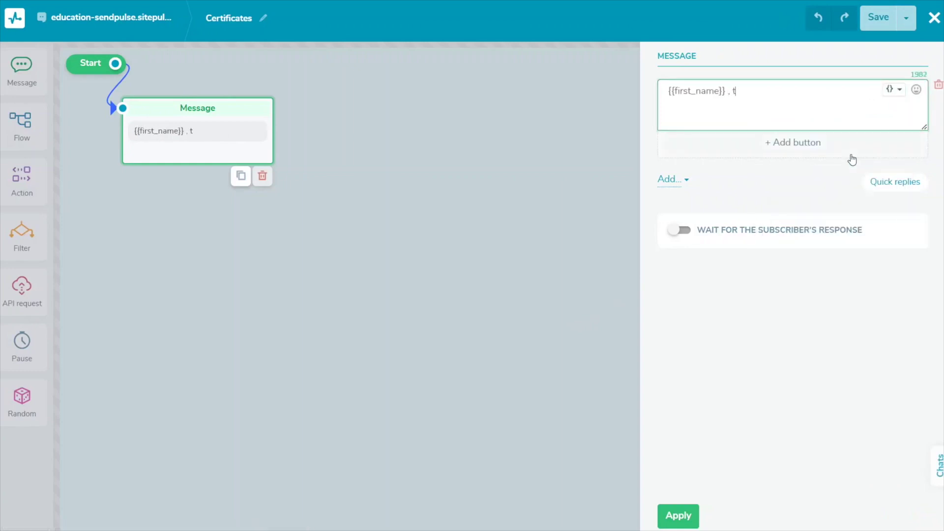
type("hanks for the req")
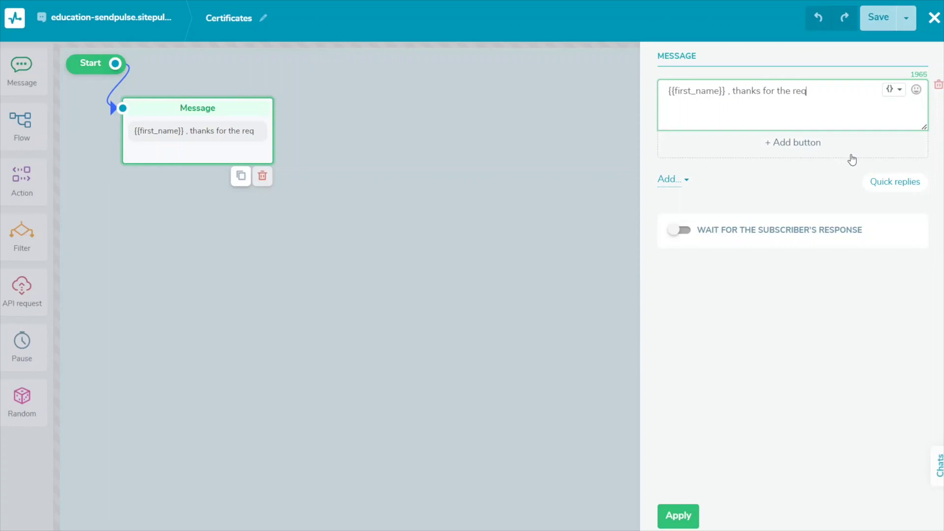
type("uest!")
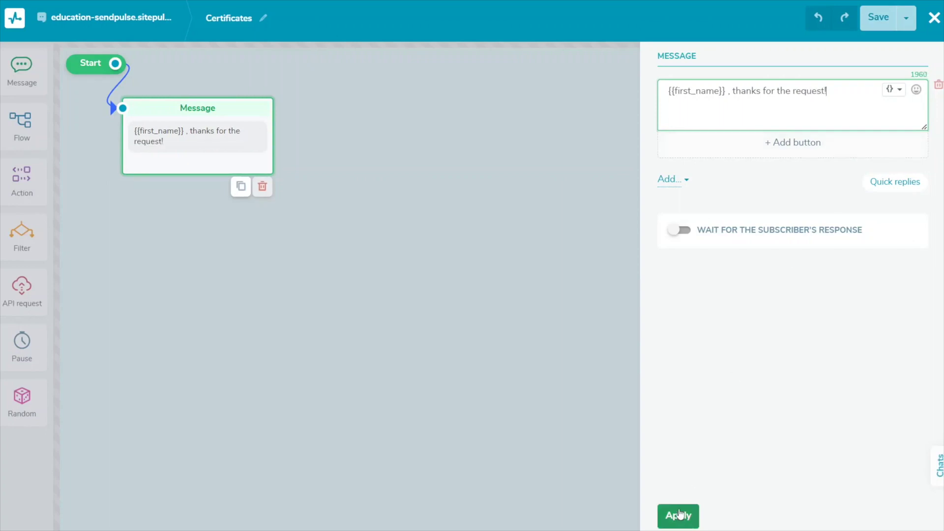
left_click(682, 509)
Step: Add a 2-second pause after the first message
left_click_drag(22, 344, 321, 203)
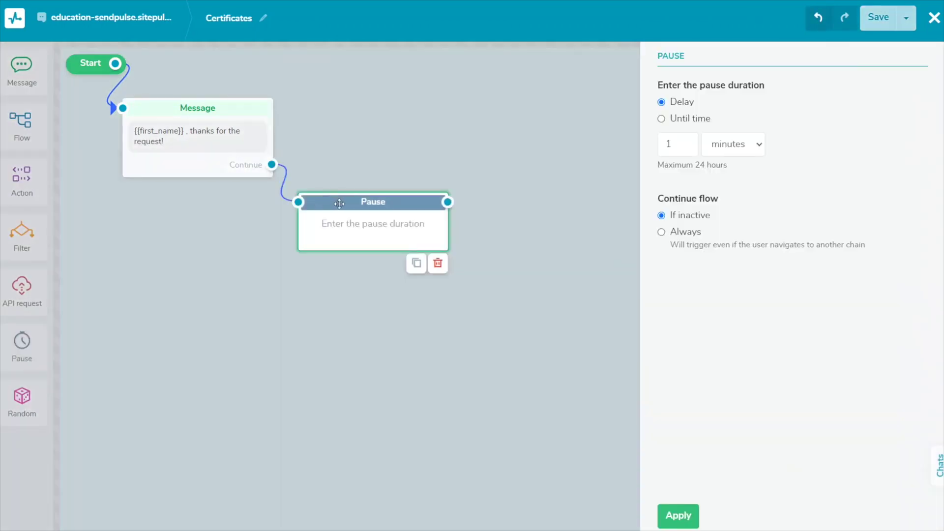
left_click(686, 142)
left_click(732, 144)
left_click(735, 162)
left_click(679, 515)
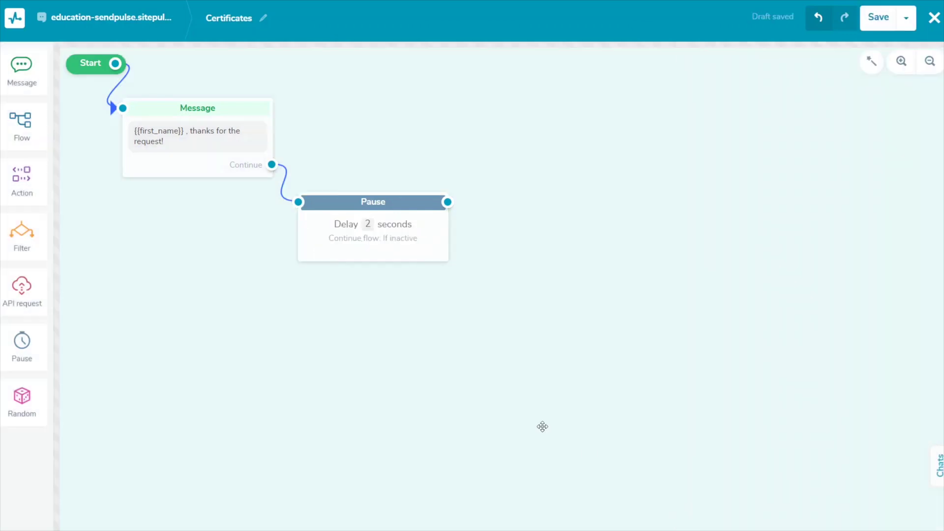
Step: Add a second message 'We will send the certificate on Monday.' after the pause
left_click_drag(22, 73, 529, 210)
type("We will send the certificate on Monday.")
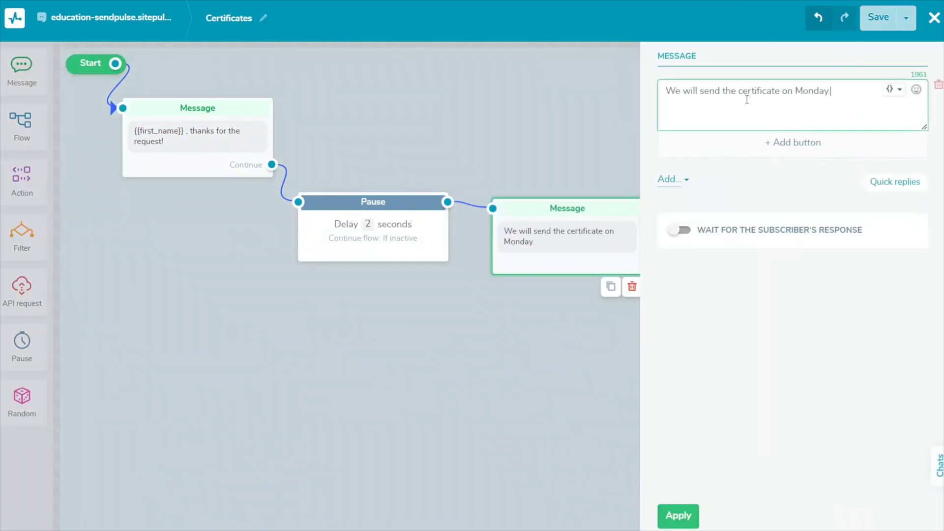
left_click(678, 516)
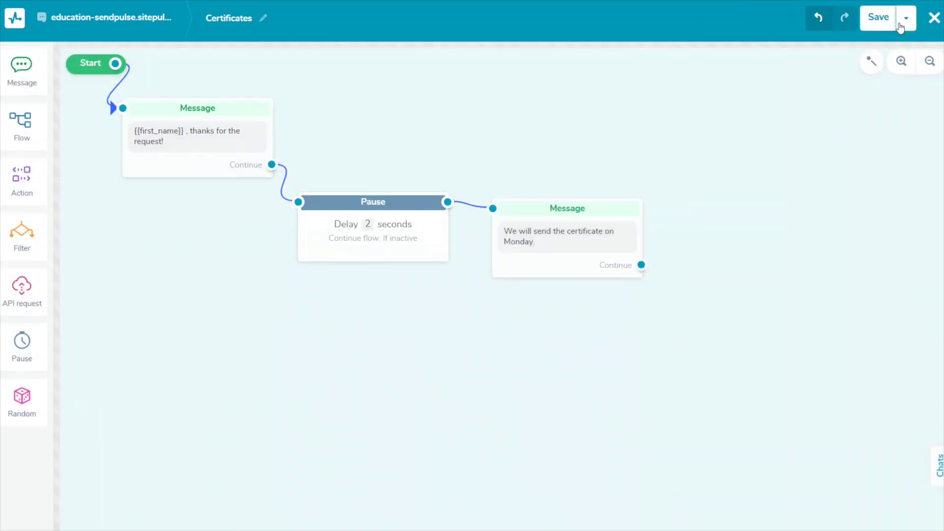